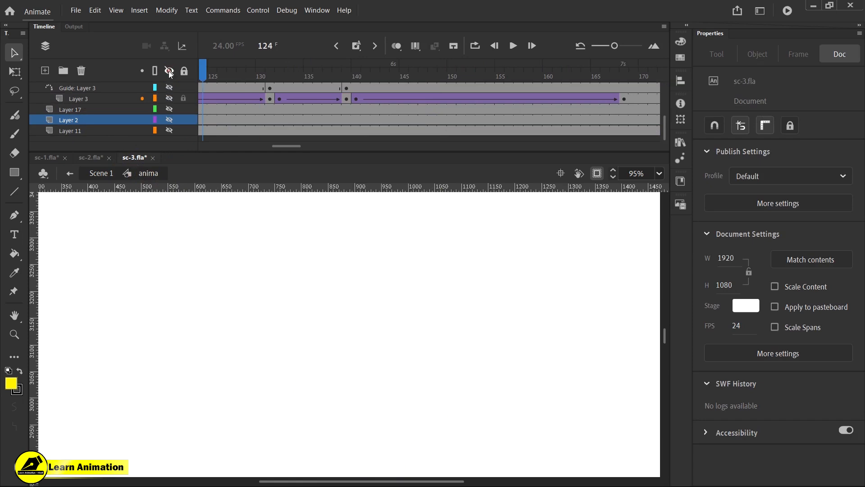
Leave the anima symbol and return to Scene 1 of sc-3.fla with the whole sweet shop in view
key(z)
alt+click(331, 348)
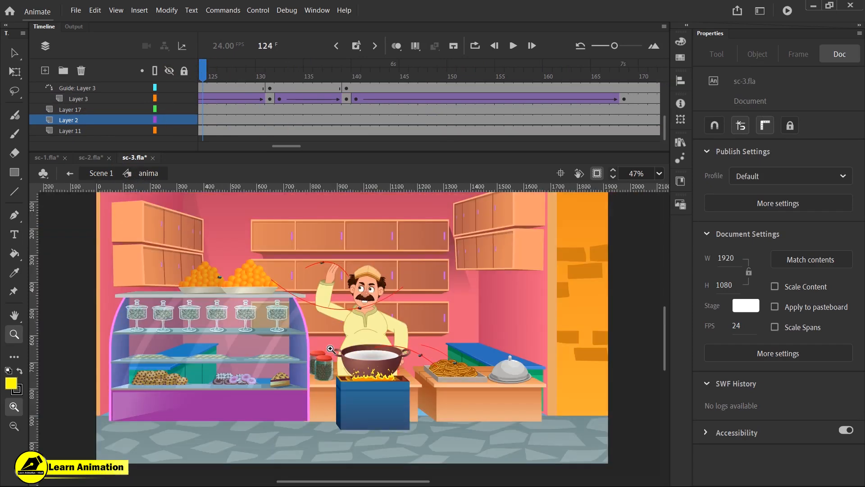
click(103, 174)
drag(423, 364, 435, 386)
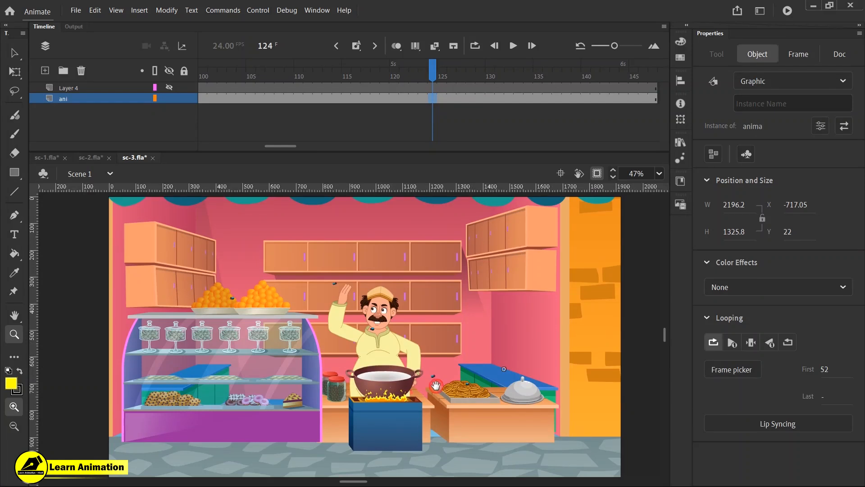
Examine the fly near the shopkeeper's neck up close, and return to the overall shop view
click(377, 324)
click(377, 327)
click(377, 328)
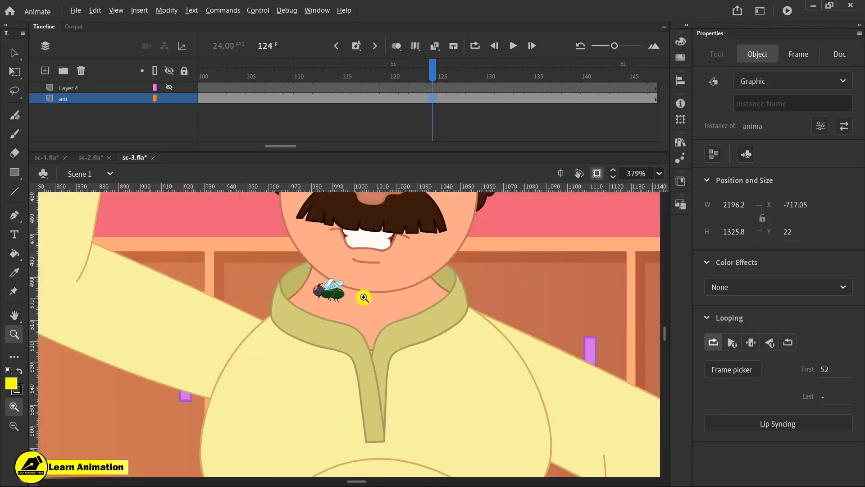
alt+click(365, 294)
alt+click(363, 334)
alt+click(362, 336)
drag(332, 343, 340, 328)
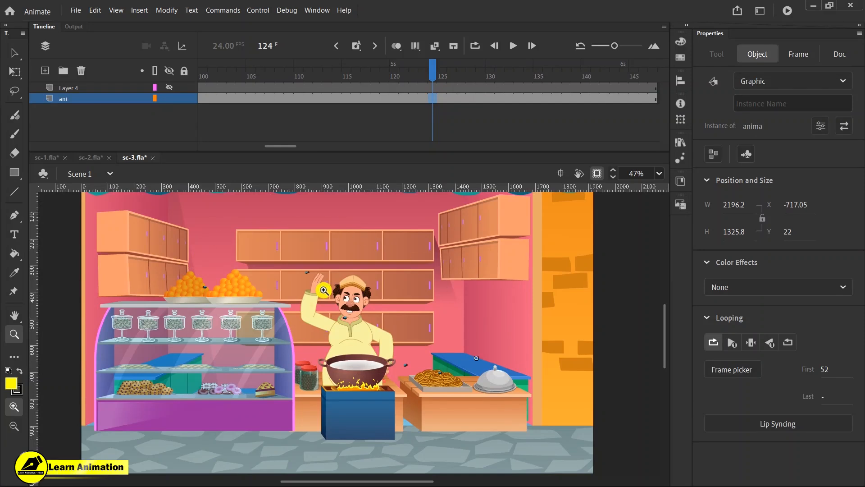
Rewind sc-3.fla to frame 1 and play the main timeline with the full stage in view
drag(429, 73, 0, 134)
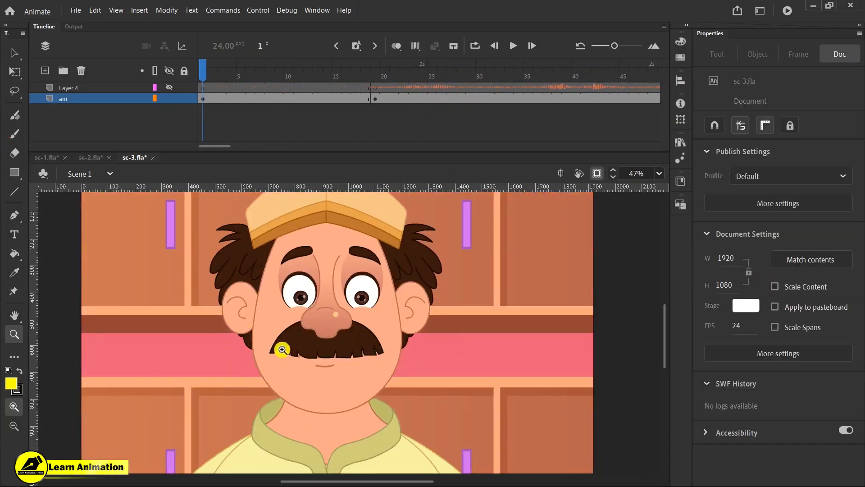
alt+click(315, 346)
mouse_move(375, 375)
mouse_down()
mouse_move(369, 356)
mouse_move(365, 365)
mouse_up()
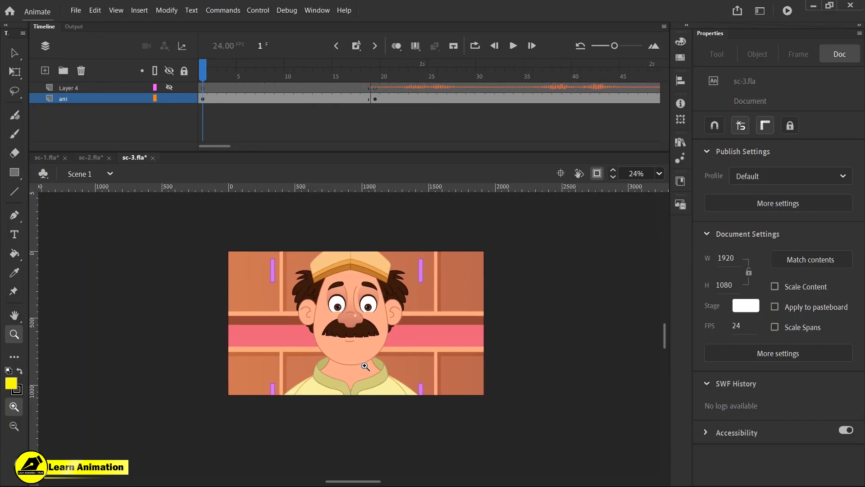
drag(214, 242, 494, 411)
key(Return)
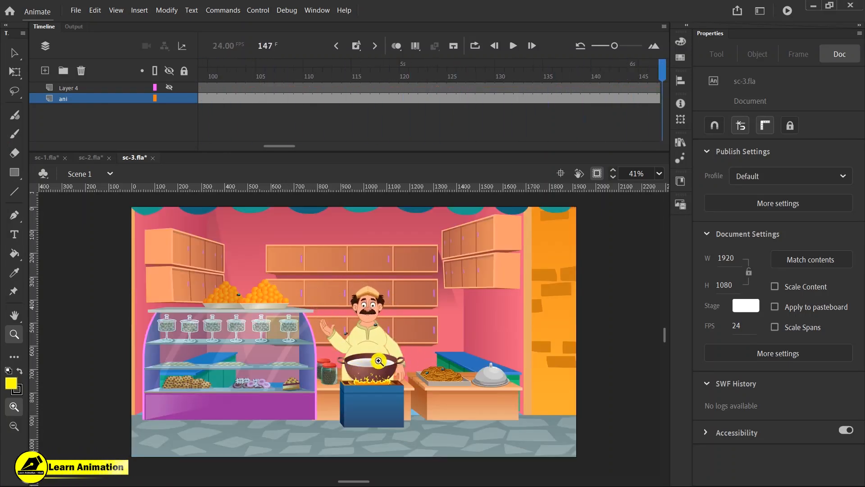
drag(577, 86, 222, 86)
Switch to the sc-1.fla document and return its playhead to frame 1
click(47, 157)
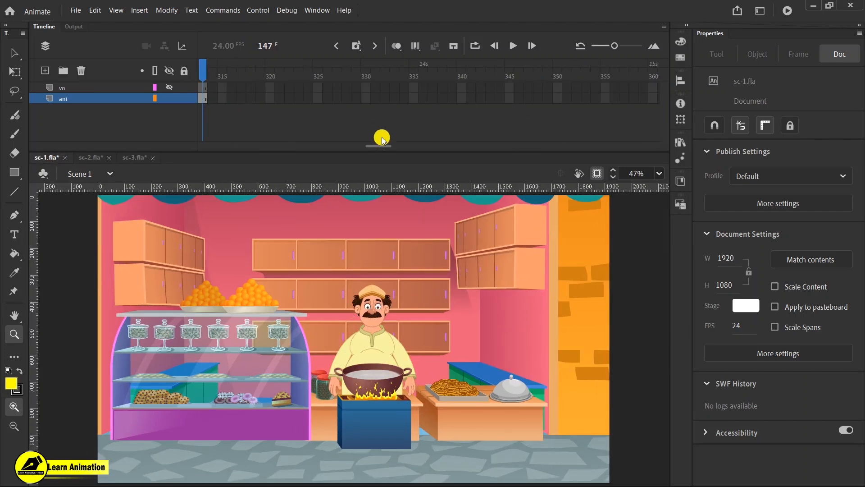
drag(386, 147, 171, 155)
click(214, 87)
drag(216, 70, 141, 139)
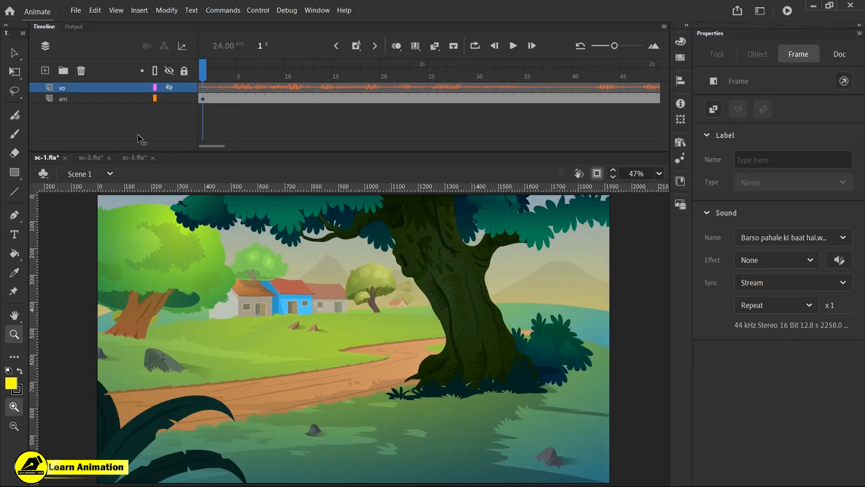
drag(201, 130, 238, 120)
drag(242, 76, 178, 87)
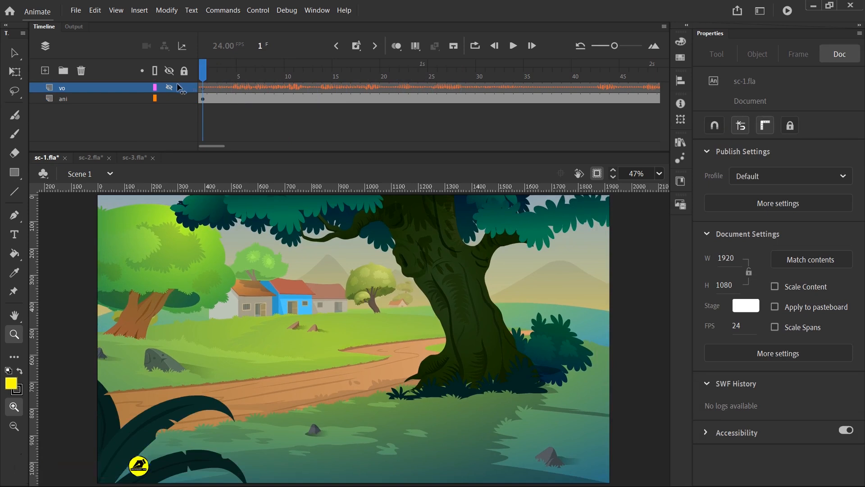
drag(229, 81, 151, 135)
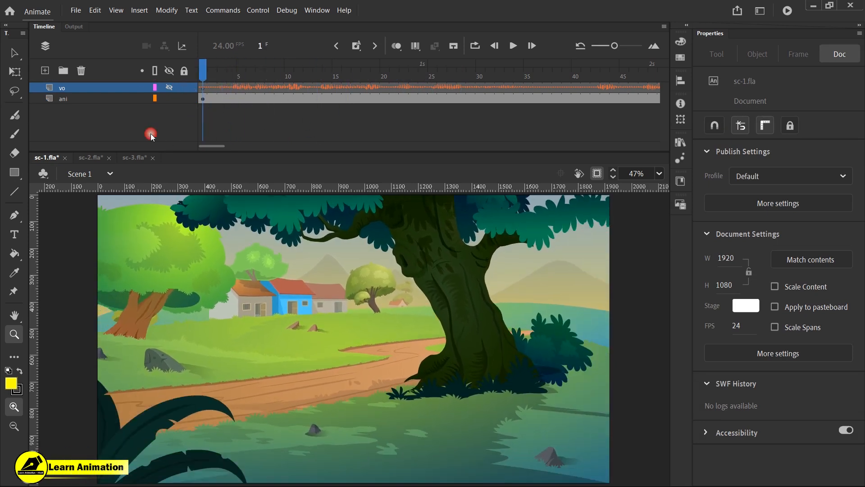
Turn off stage clipping to show the artwork beyond the stage, and open the anima symbol to select the foreground plant
click(597, 174)
alt+click(311, 465)
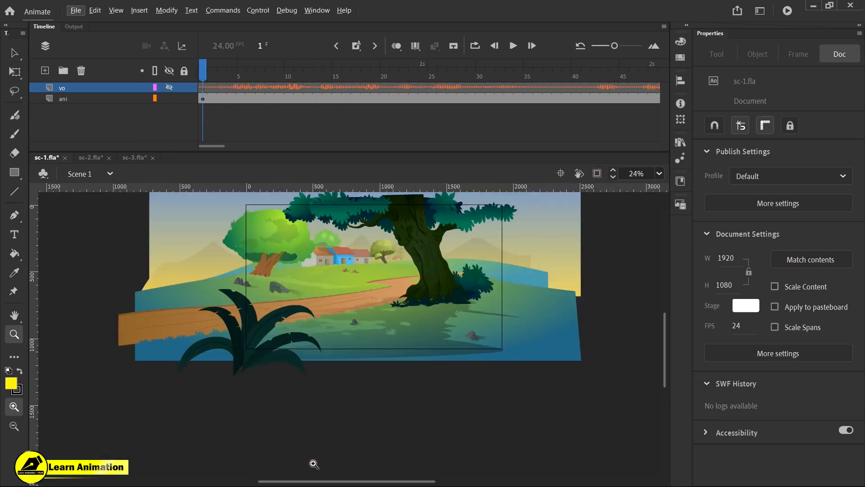
key(v)
double_click(276, 337)
drag(260, 338, 232, 334)
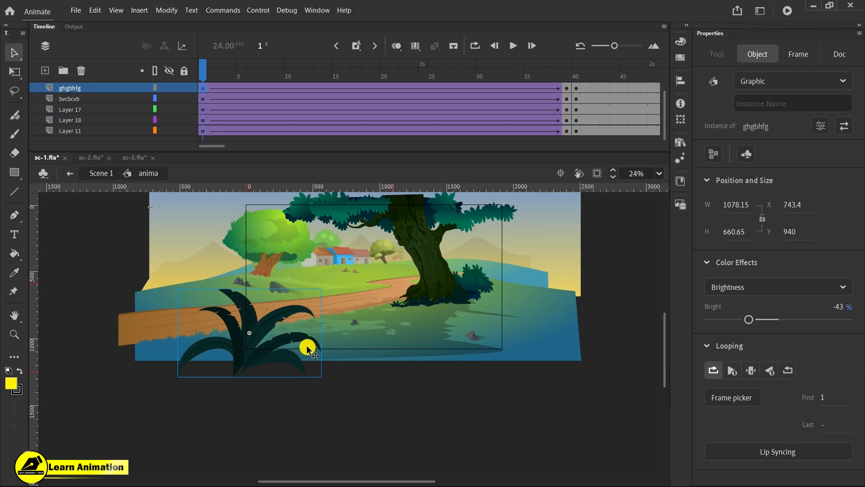
Inspect the foreground tree and plant as separate objects, and scrub their motion tweens to frame 8
click(433, 293)
drag(444, 284, 449, 318)
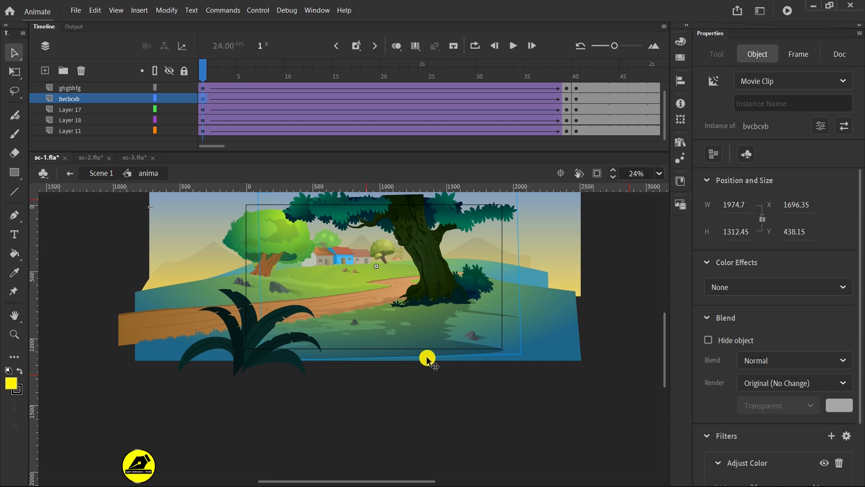
click(279, 354)
click(426, 273)
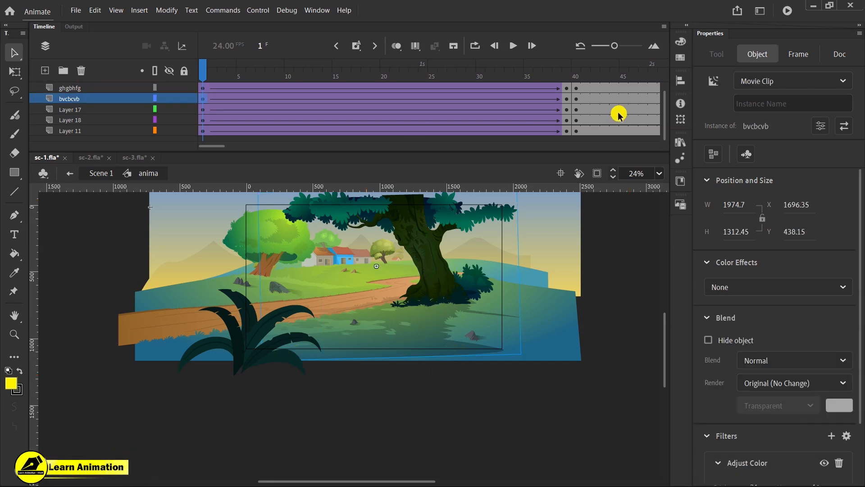
drag(570, 97, 269, 124)
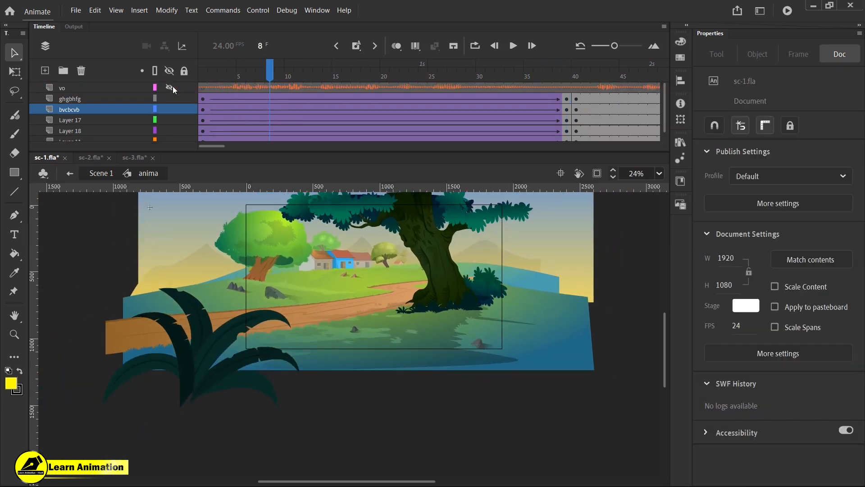
Clip the view to the stage and scrub the layered camera move from frame 1 to frame 39
key(shift+comma)
click(172, 88)
click(600, 174)
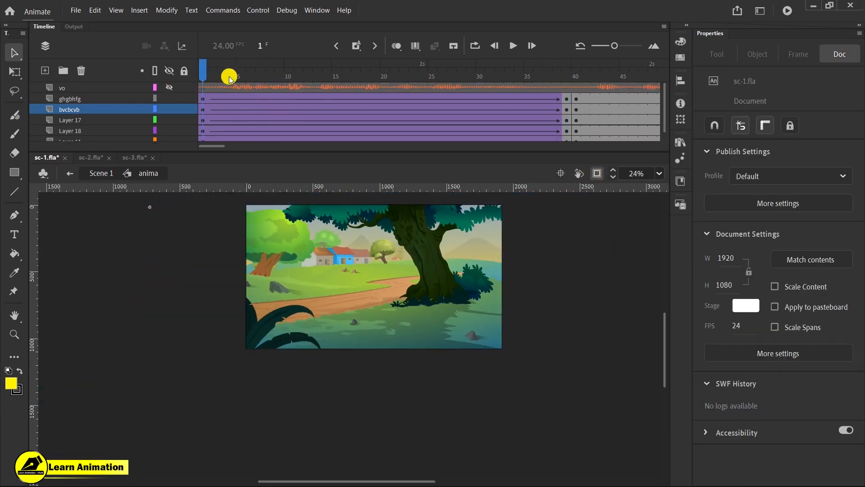
drag(213, 71, 327, 71)
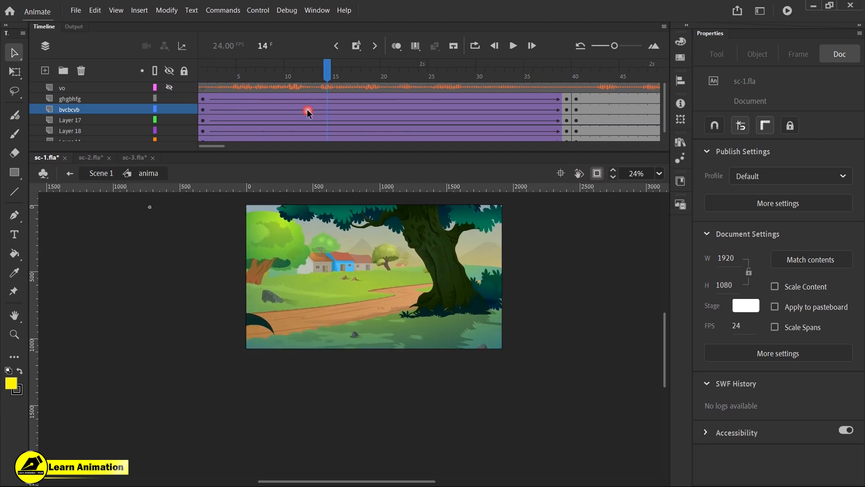
key(z)
drag(246, 202, 514, 363)
key(comma)
drag(246, 74, 570, 131)
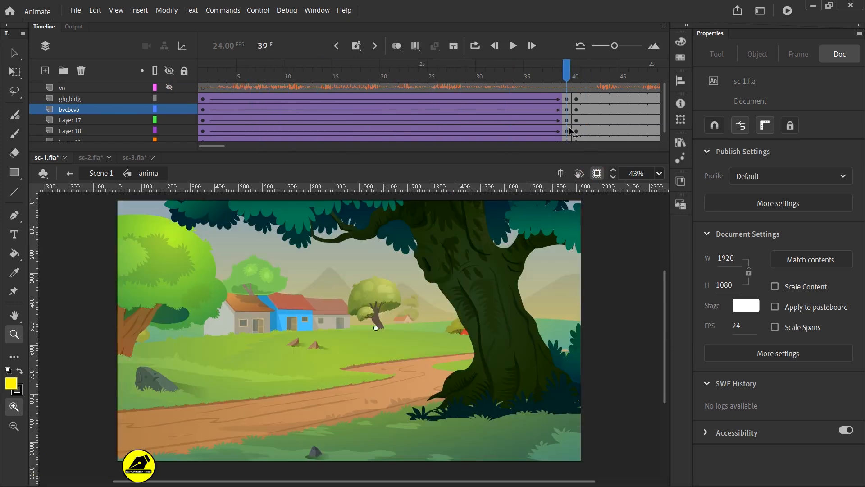
Shift the foreground tree horizontally on frame 39, and return the playhead to frame 1
key(v)
click(510, 283)
drag(495, 352, 578, 354)
drag(566, 85, 568, 187)
click(547, 372)
drag(548, 376, 499, 376)
drag(547, 73, 566, 156)
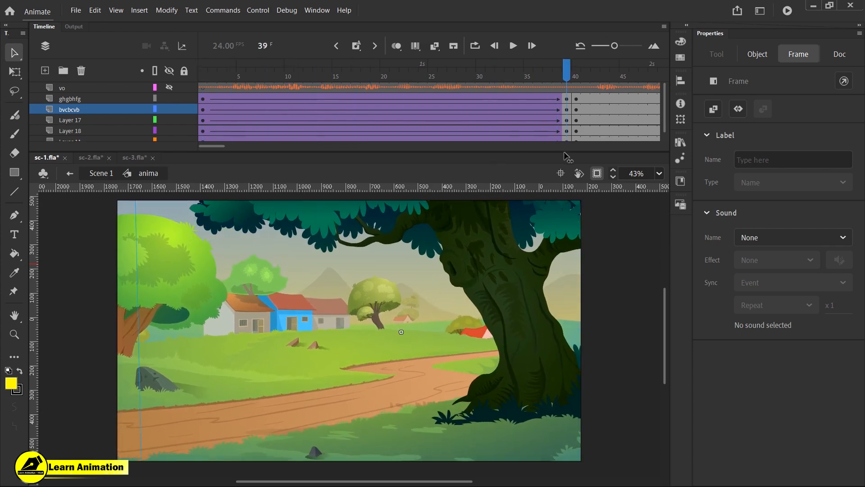
drag(535, 373, 496, 371)
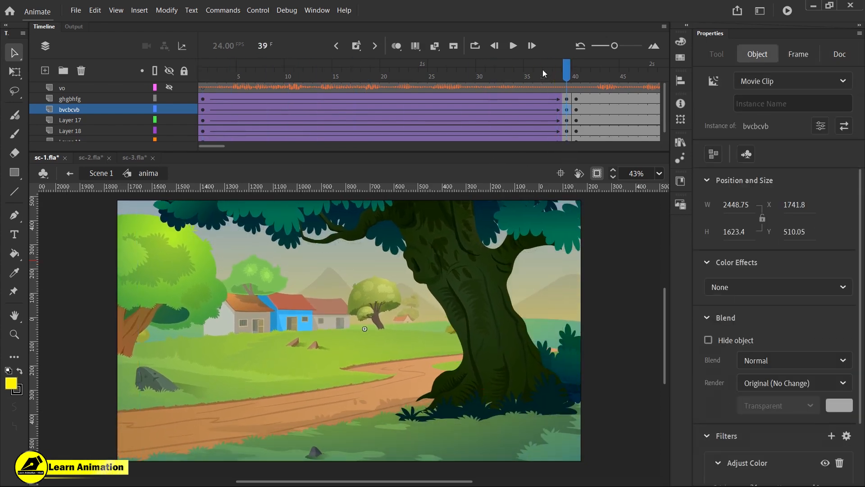
drag(546, 74, 3, 153)
drag(219, 157, 185, 151)
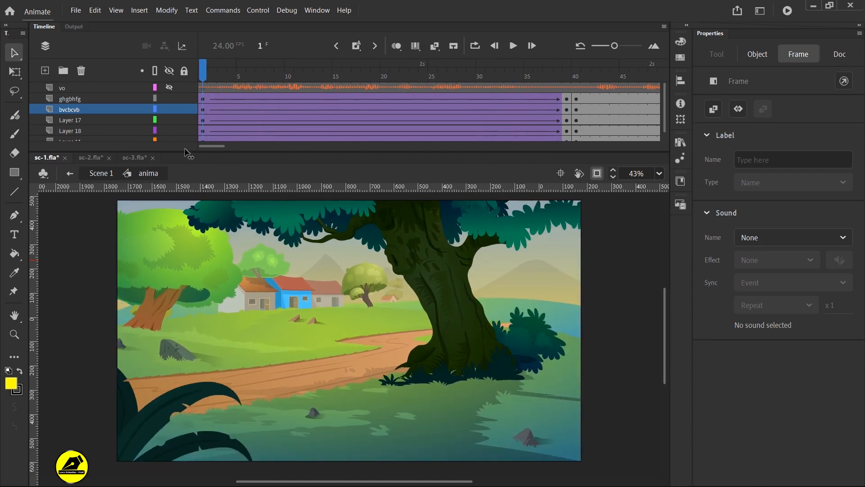
Switch to sc-3.fla and open the anima symbol at frame 111 to select the shopkeeper
click(135, 158)
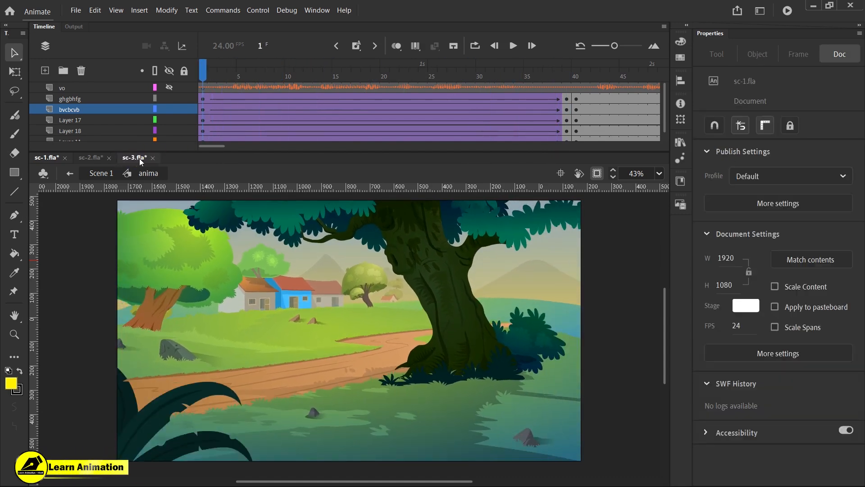
drag(234, 97, 289, 96)
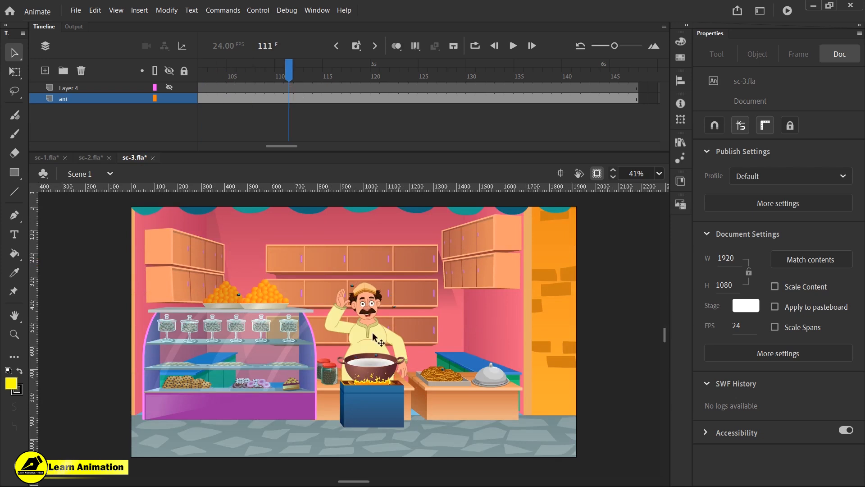
click(358, 327)
key(z)
click(355, 320)
key(v)
double_click(370, 364)
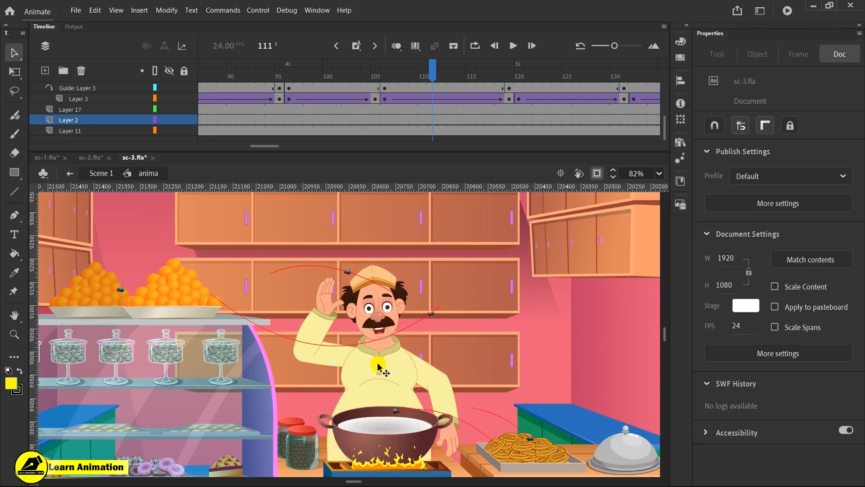
click(380, 365)
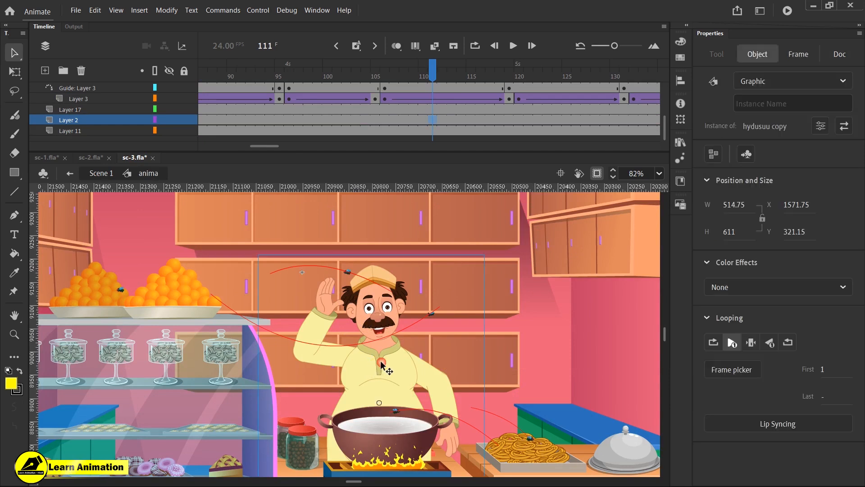
Hide every layer except Layer 2, and open the shopkeeper's hydusuu copy symbol at frame 1
click(169, 71)
click(169, 119)
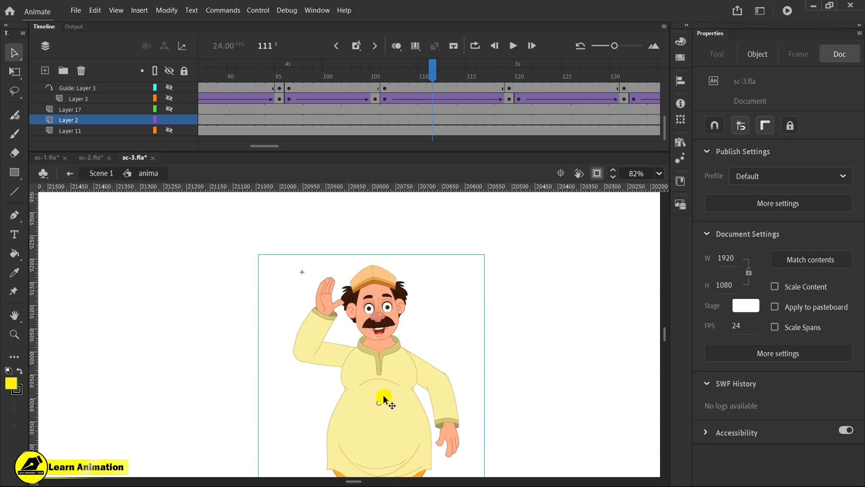
key(z)
click(355, 354)
alt+click(351, 349)
drag(377, 384, 385, 362)
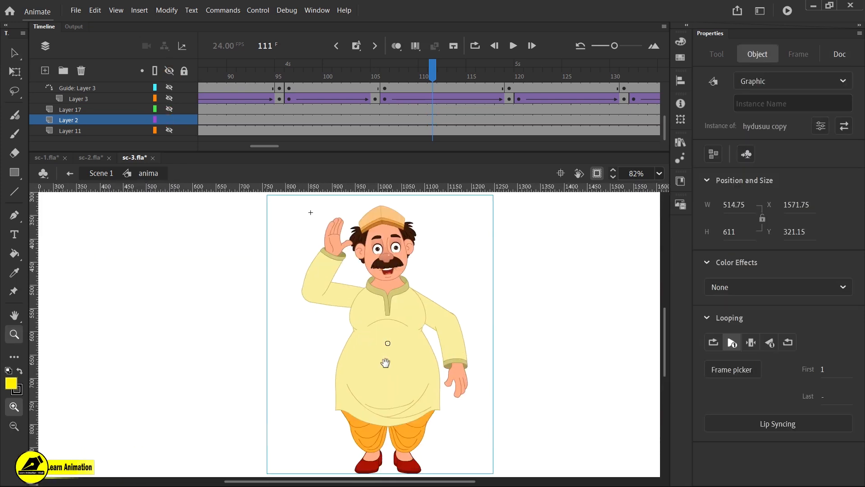
key(v)
double_click(374, 292)
drag(411, 67, 1, 133)
Try moving the shopkeeper's head on frame 32, and undo the move
drag(269, 86, 498, 146)
click(387, 261)
drag(385, 265, 407, 248)
key(ctrl+z)
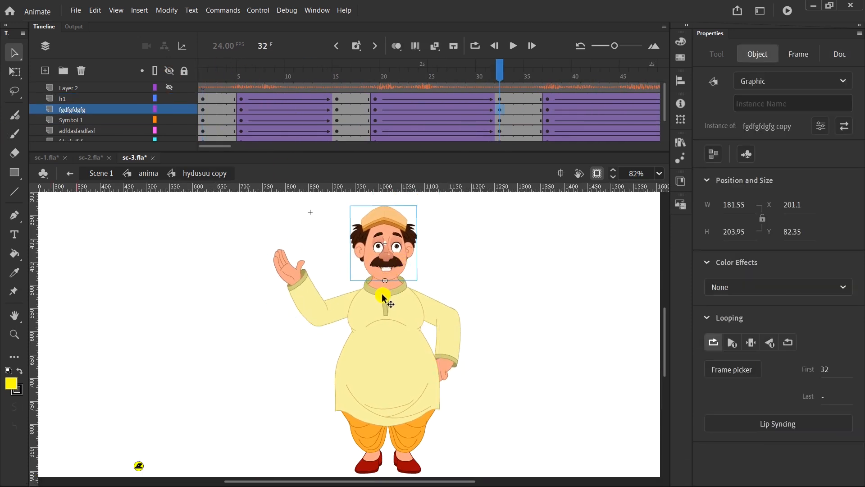
Examine the head and arm animation close up between frames 23 and 32 by scrubbing and playing the timeline
key(q)
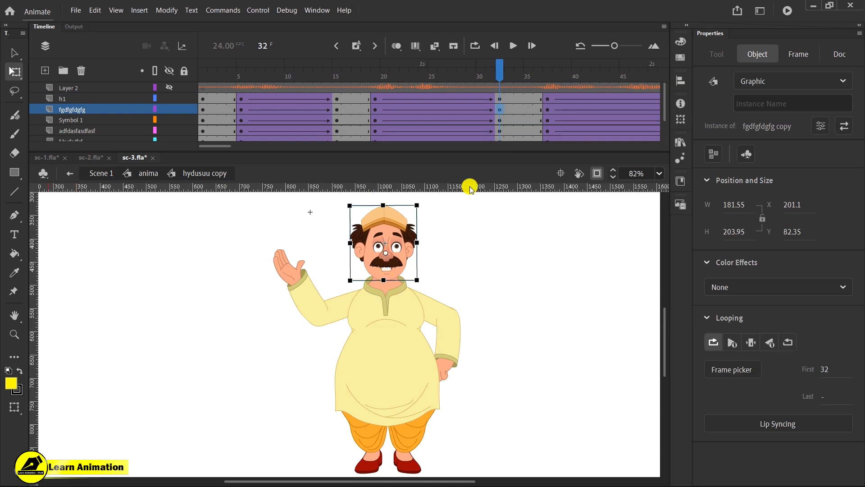
drag(480, 73, 424, 129)
key(z)
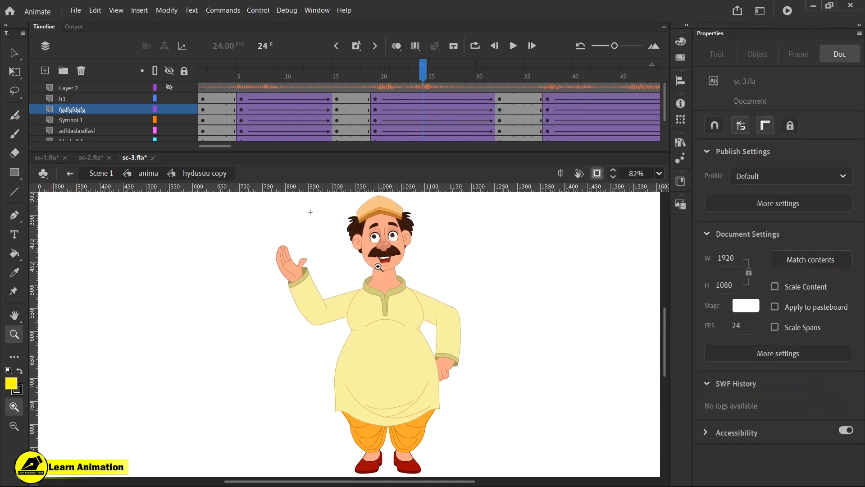
click(375, 263)
key(Return)
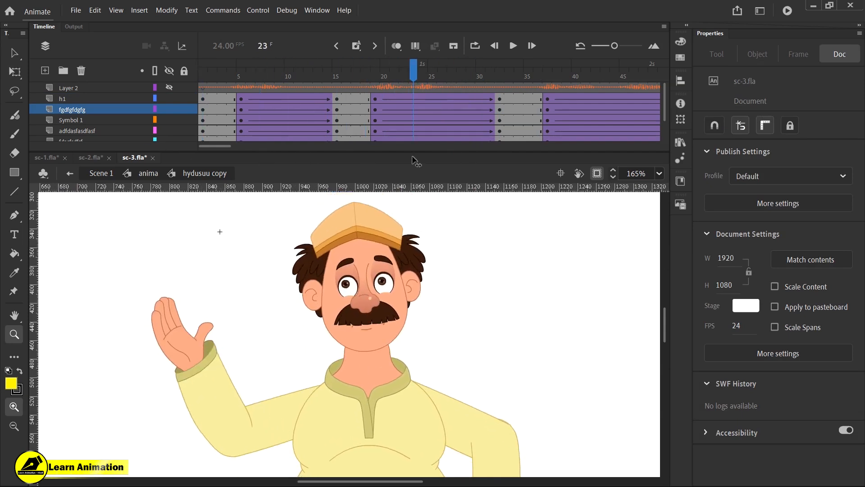
drag(443, 159, 498, 145)
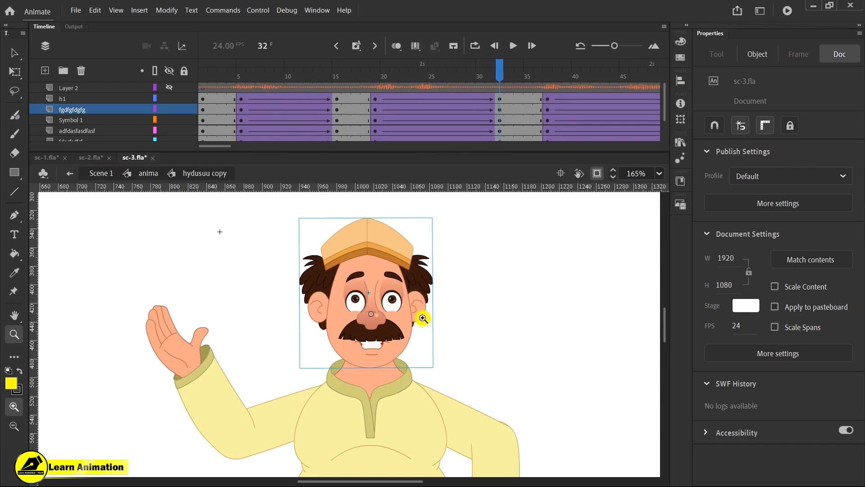
Select the head on frame 32 and play the symbol's animation with more of the shopkeeper's body in view
key(q)
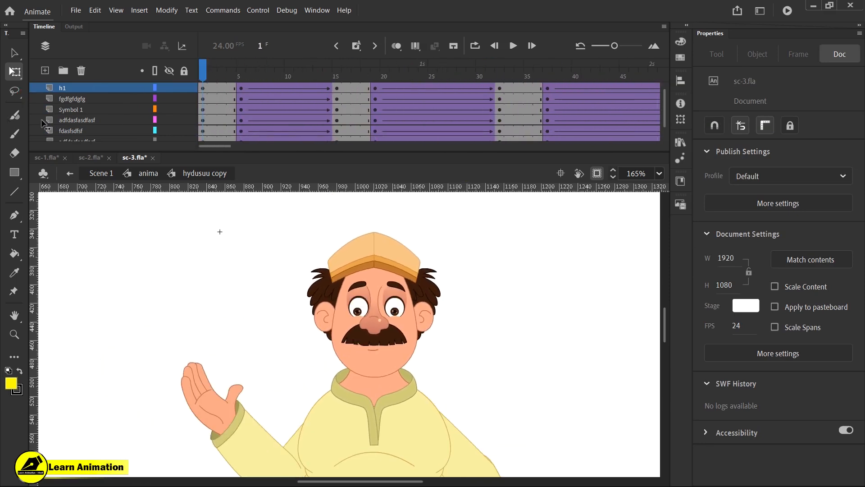
drag(41, 120, 502, 113)
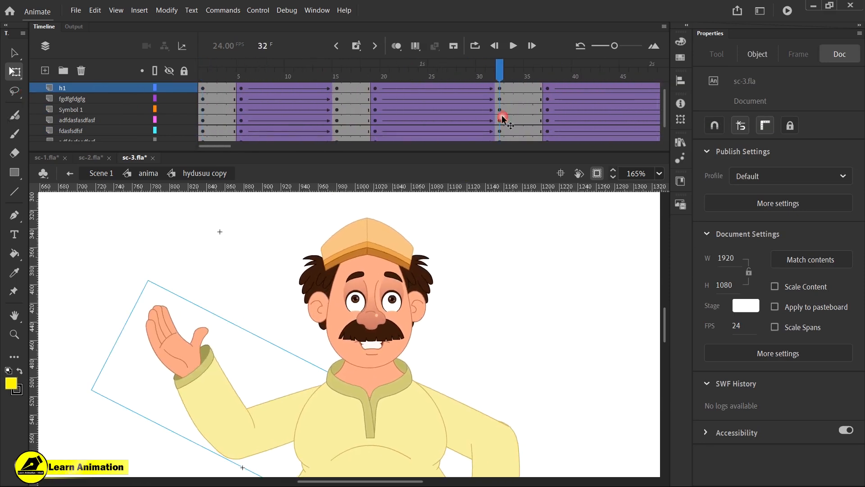
click(367, 364)
key(z)
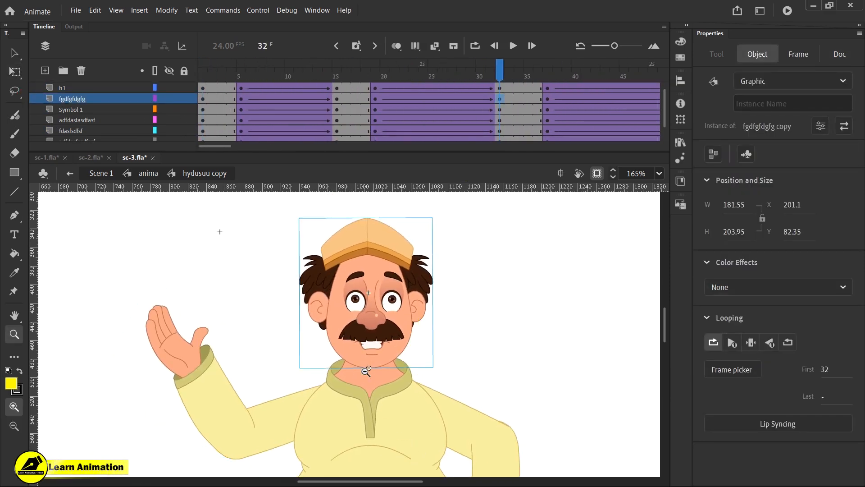
alt+click(366, 371)
drag(411, 390, 434, 359)
drag(242, 207, 534, 485)
drag(454, 347, 469, 348)
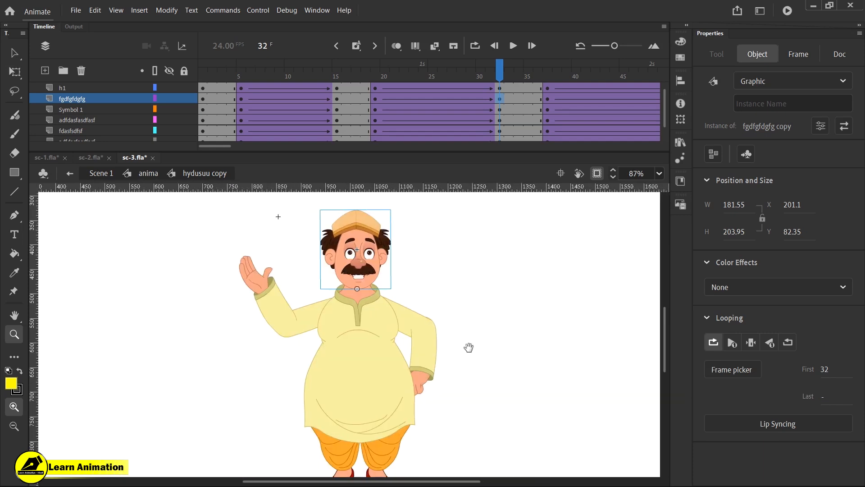
key(Return)
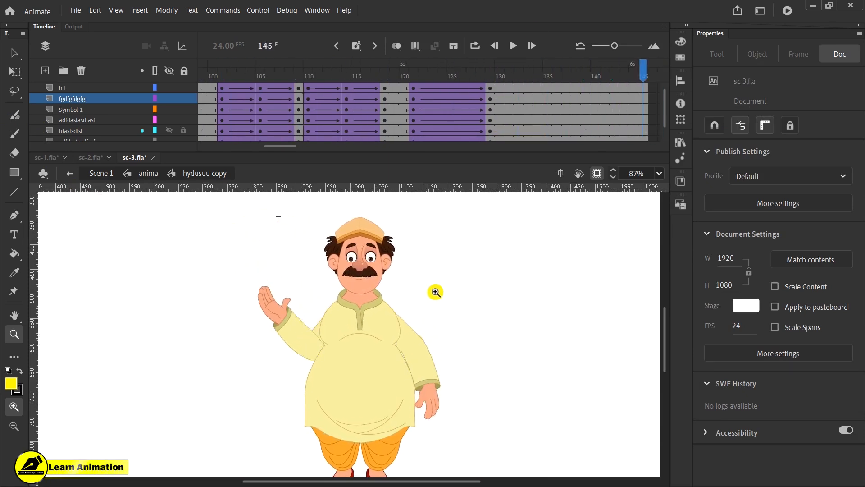
key(Return)
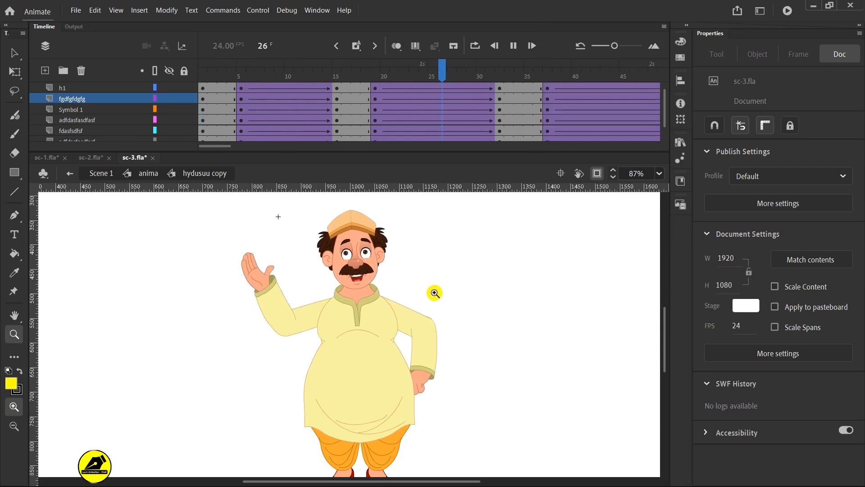